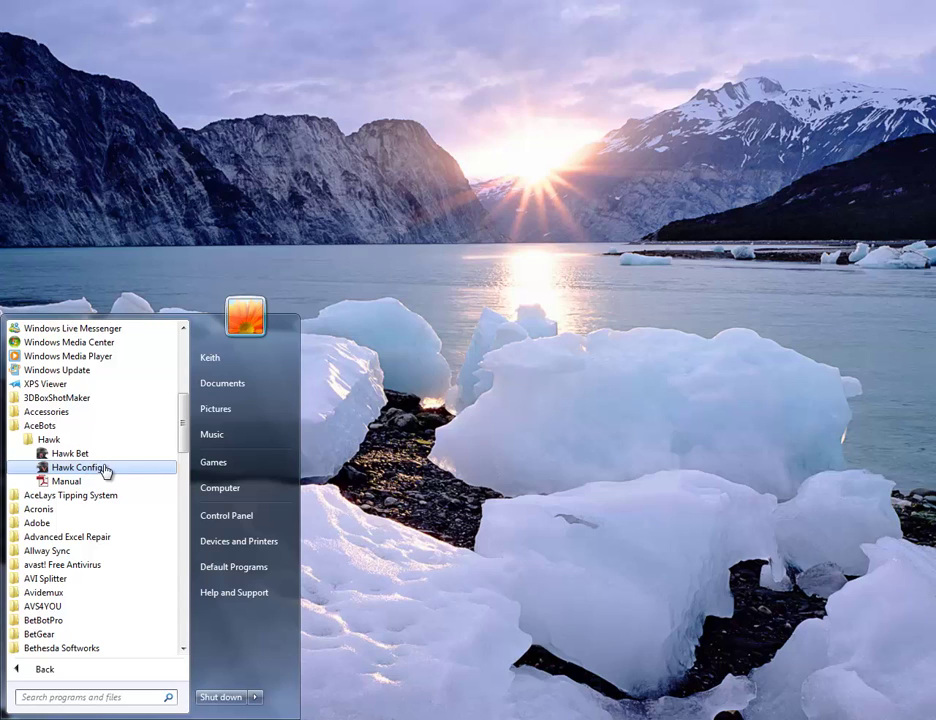
# Open Hawk Config and browse through the betting systems to Paris 20 - BACK WIN SP
pyautogui.click(90, 470)
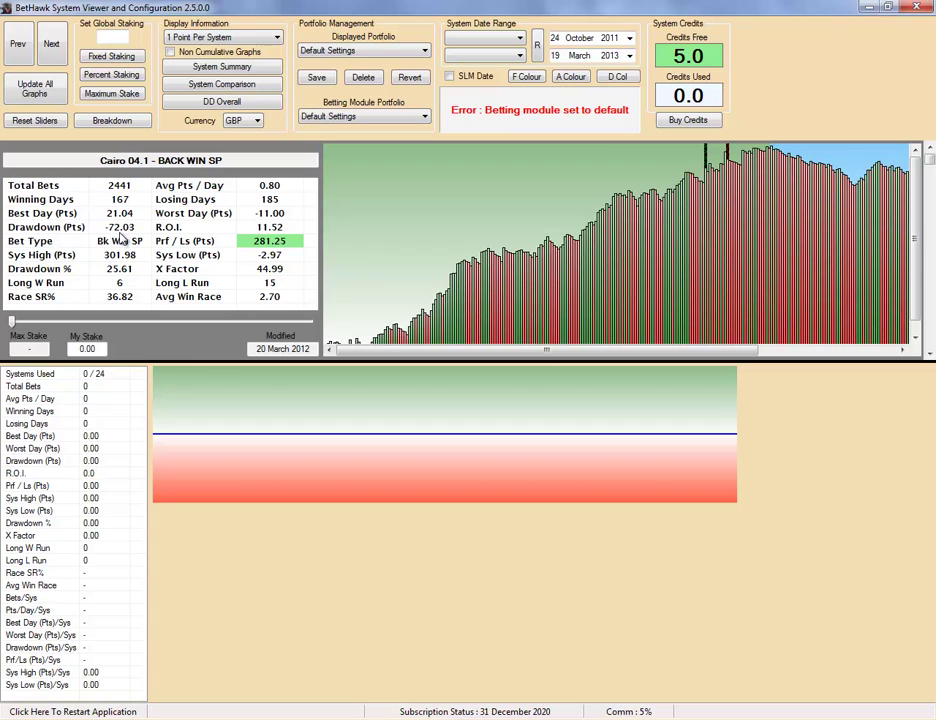
pyautogui.click(51, 45)
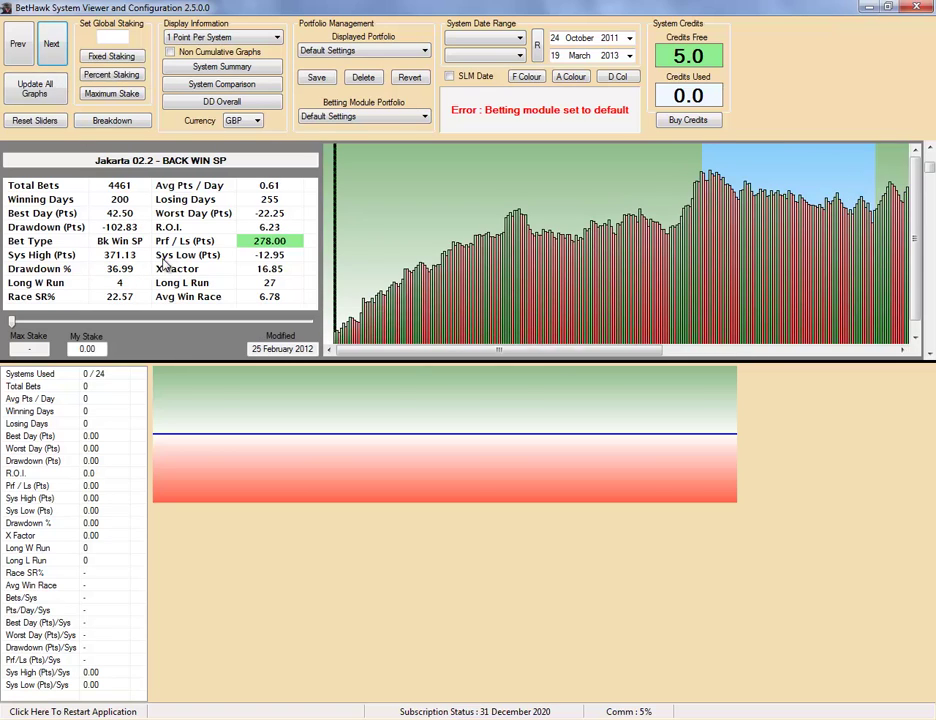
pyautogui.click(54, 48)
pyautogui.click(54, 48)
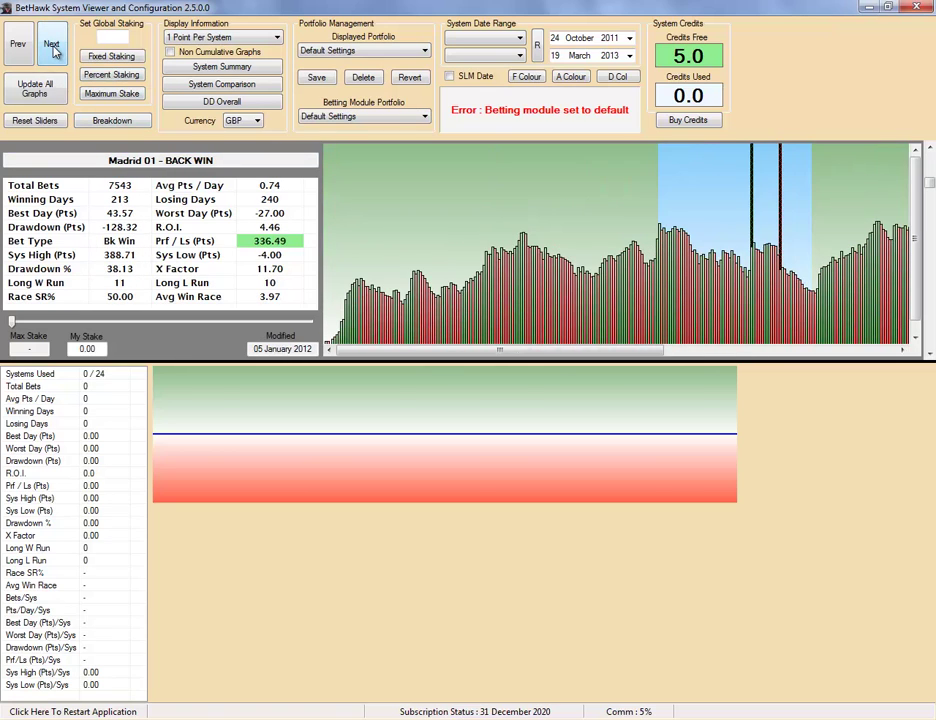
pyautogui.click(54, 48)
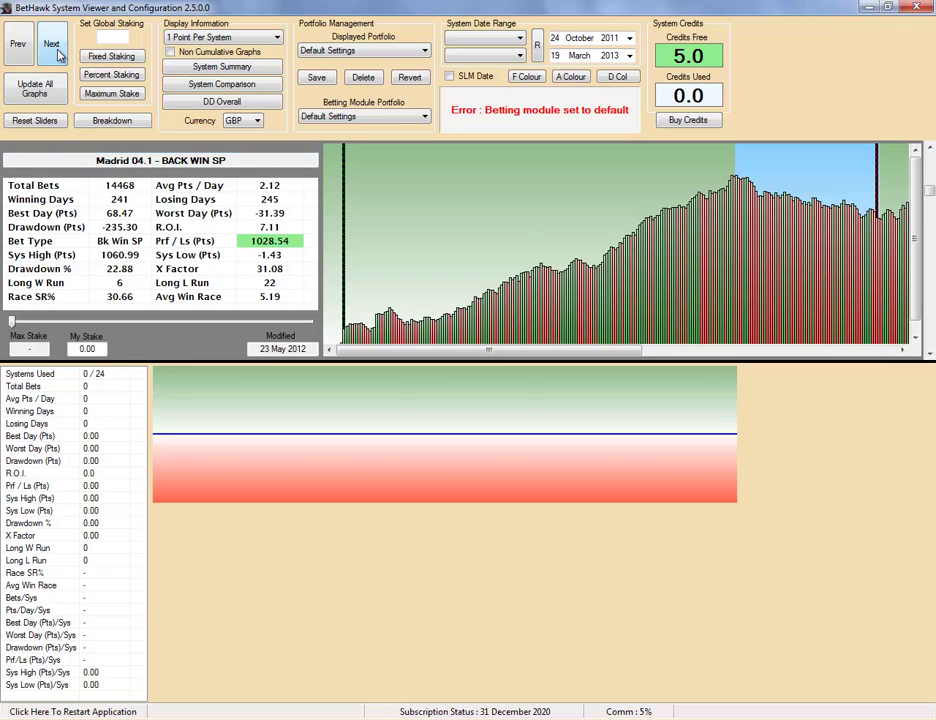
pyautogui.click(55, 50)
pyautogui.click(55, 50)
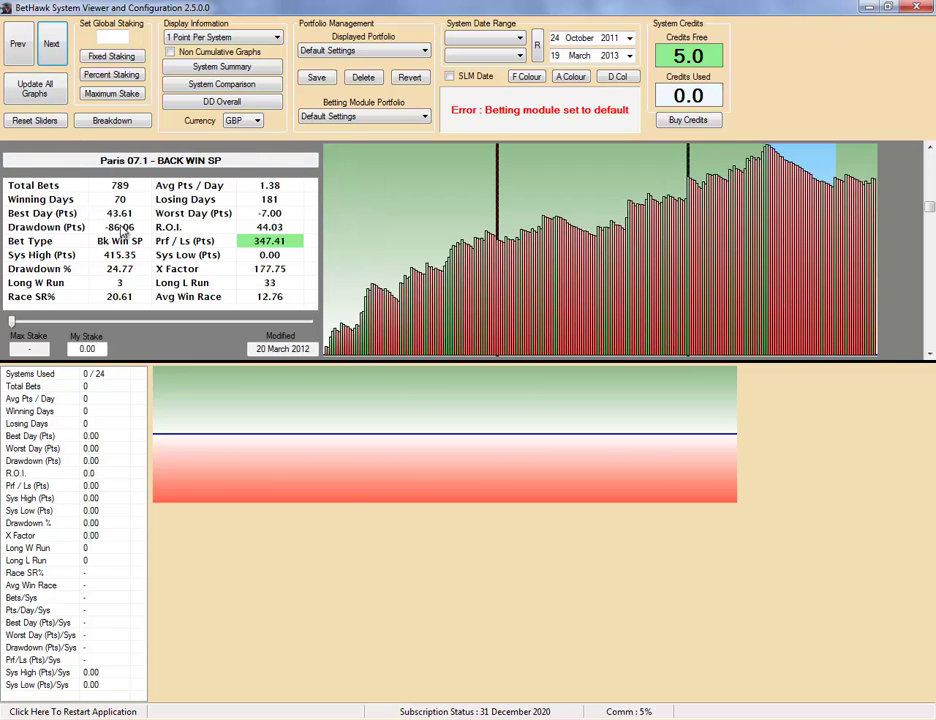
pyautogui.click(52, 46)
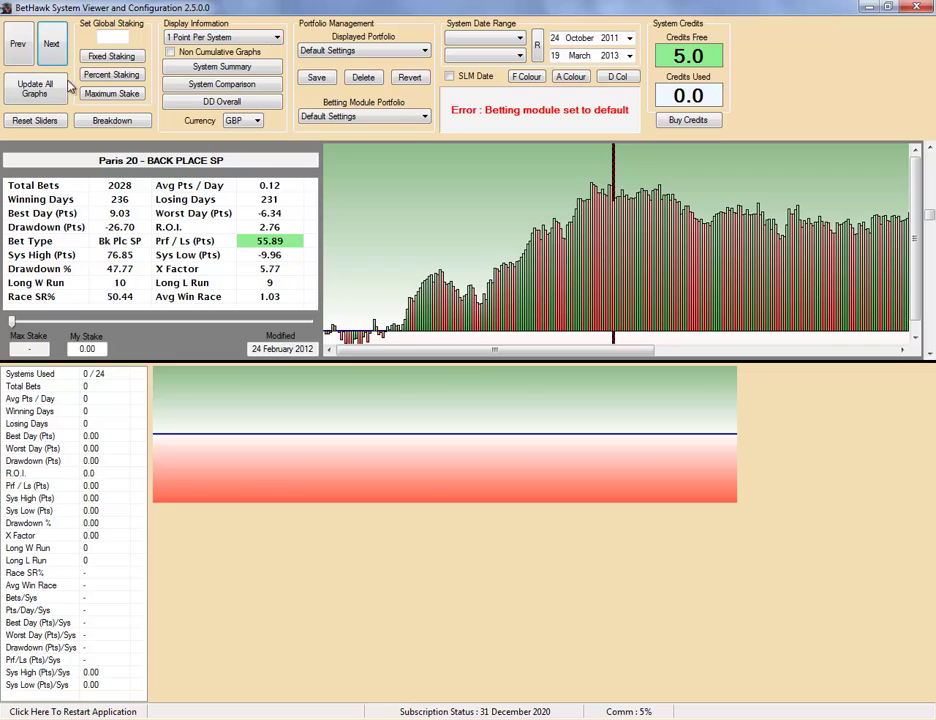
pyautogui.click(52, 46)
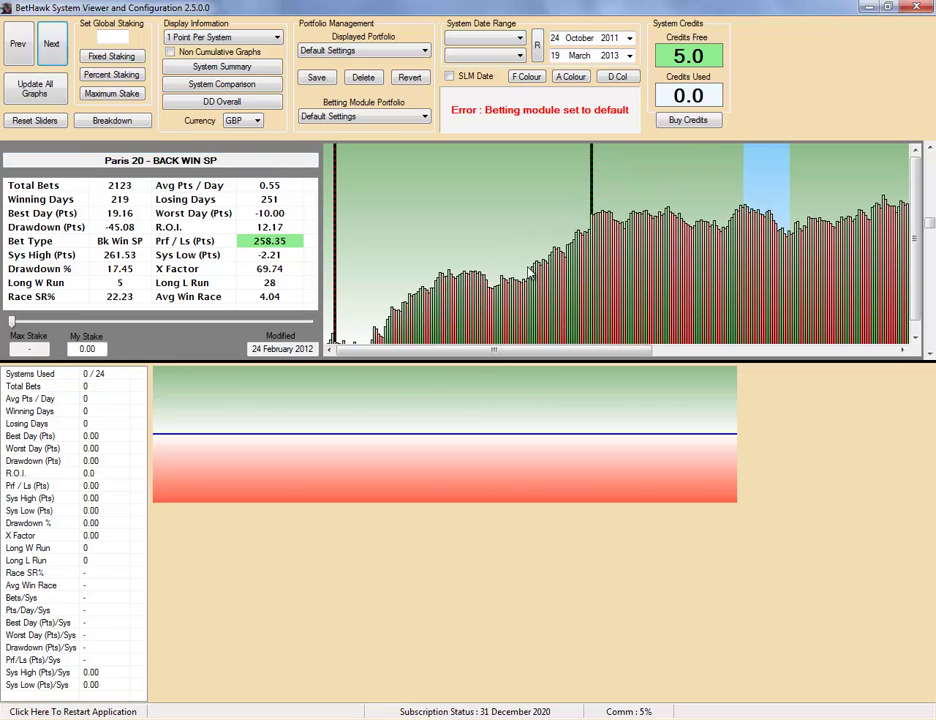
# Examine the Paris 20 - BACK WIN SP statistics, profit graph over its full date range and last modified date
pyautogui.moveTo(588, 243)
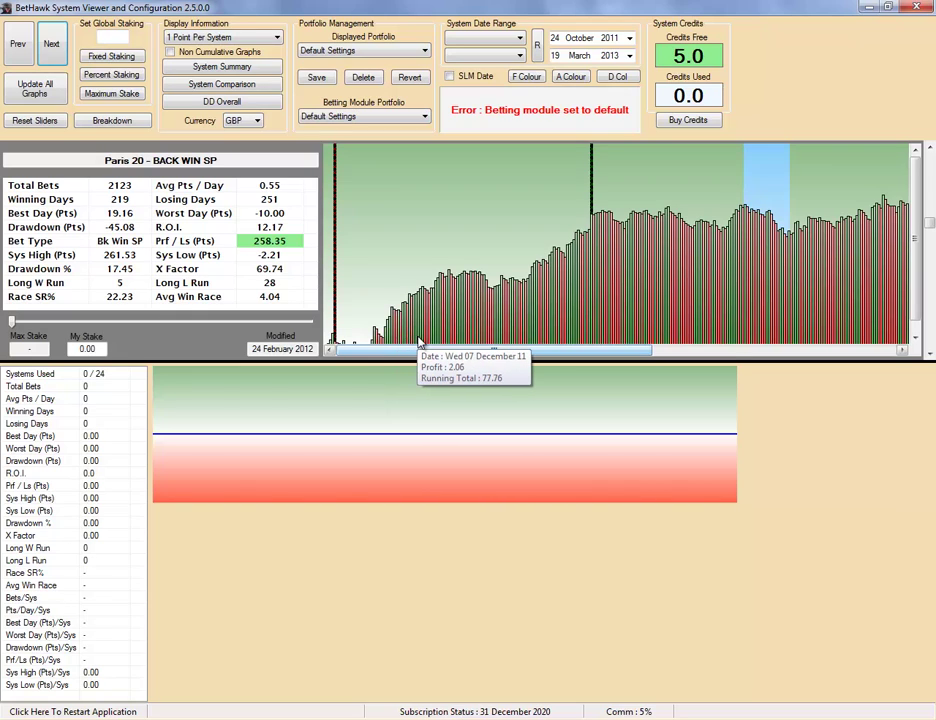
pyautogui.moveTo(381, 355); pyautogui.dragTo(470, 359)
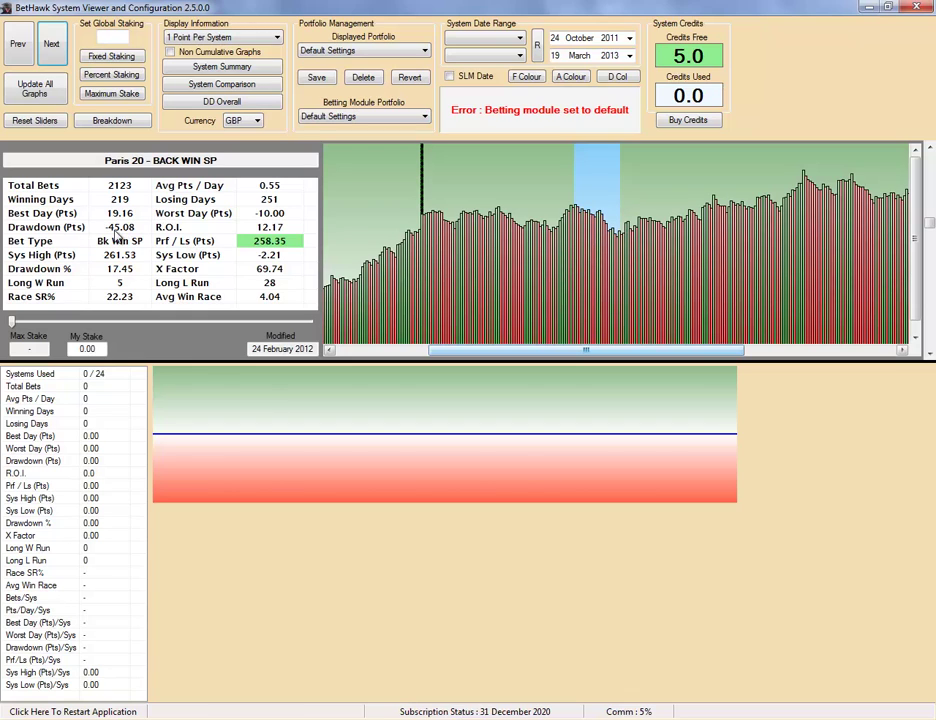
pyautogui.moveTo(574, 220)
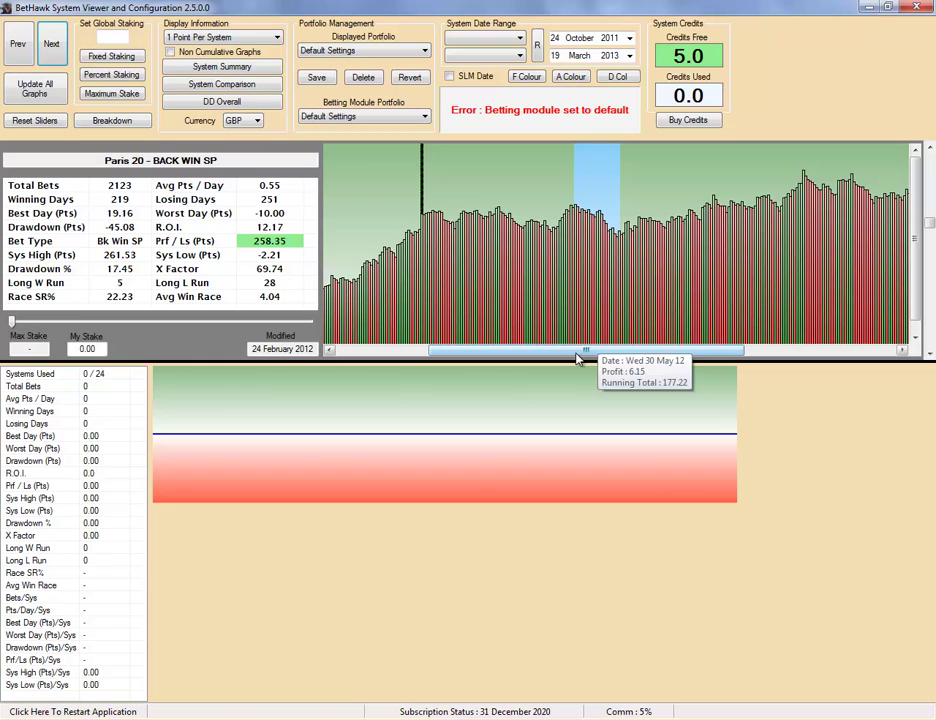
pyautogui.moveTo(541, 351); pyautogui.dragTo(412, 357)
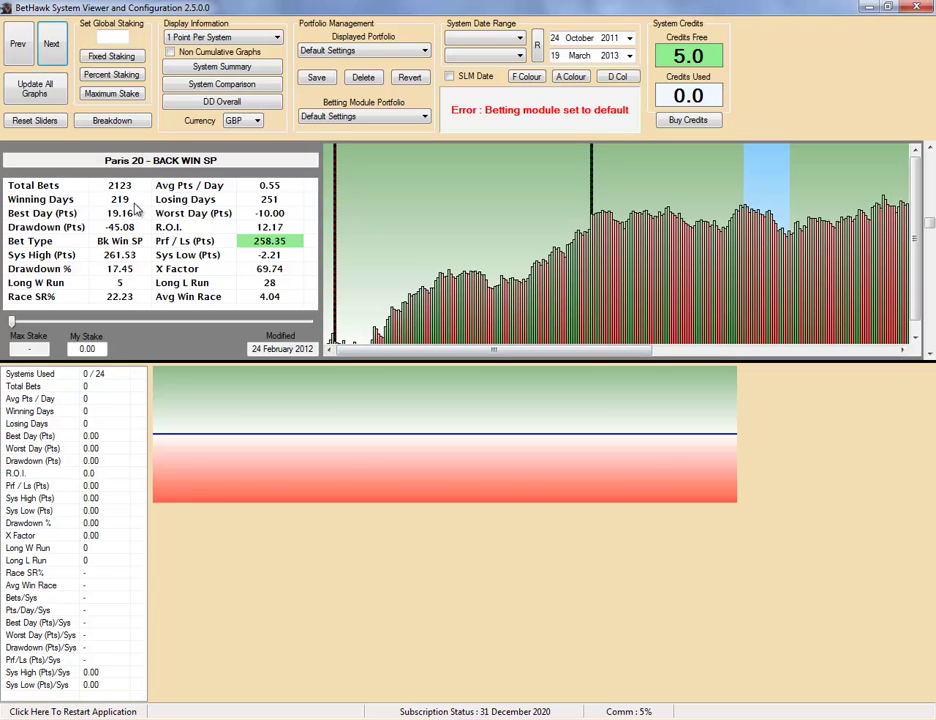
pyautogui.moveTo(591, 352); pyautogui.dragTo(541, 359)
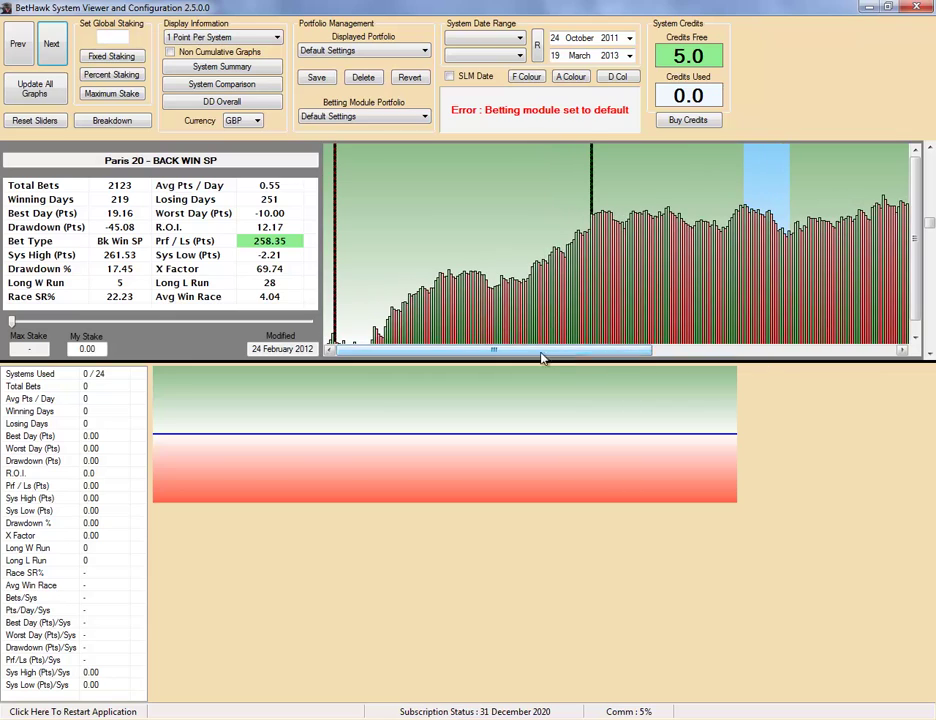
pyautogui.click(257, 349)
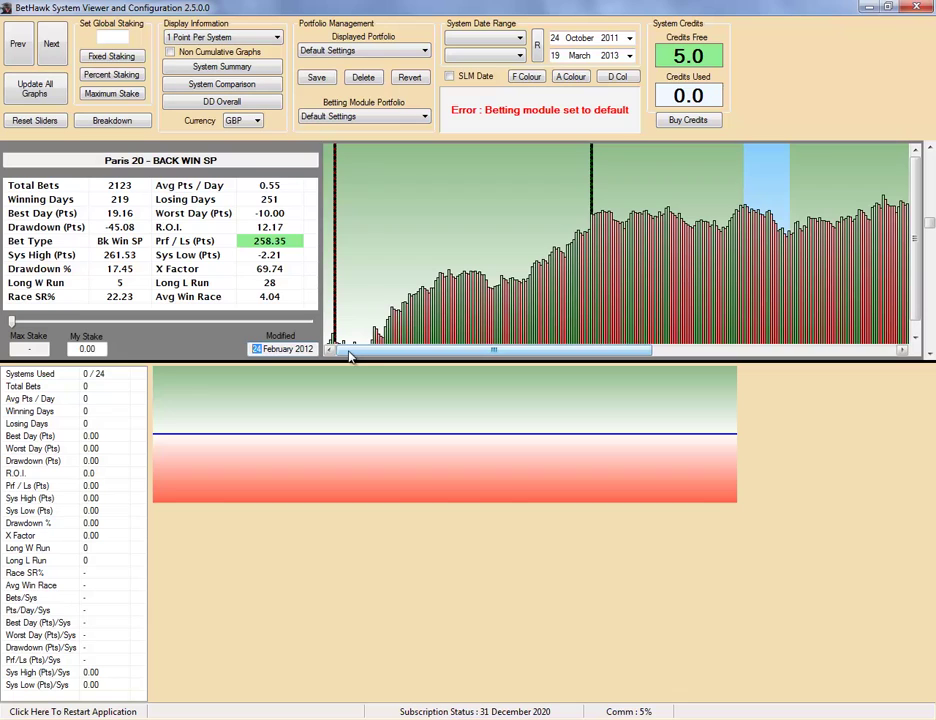
pyautogui.moveTo(630, 357); pyautogui.dragTo(877, 351)
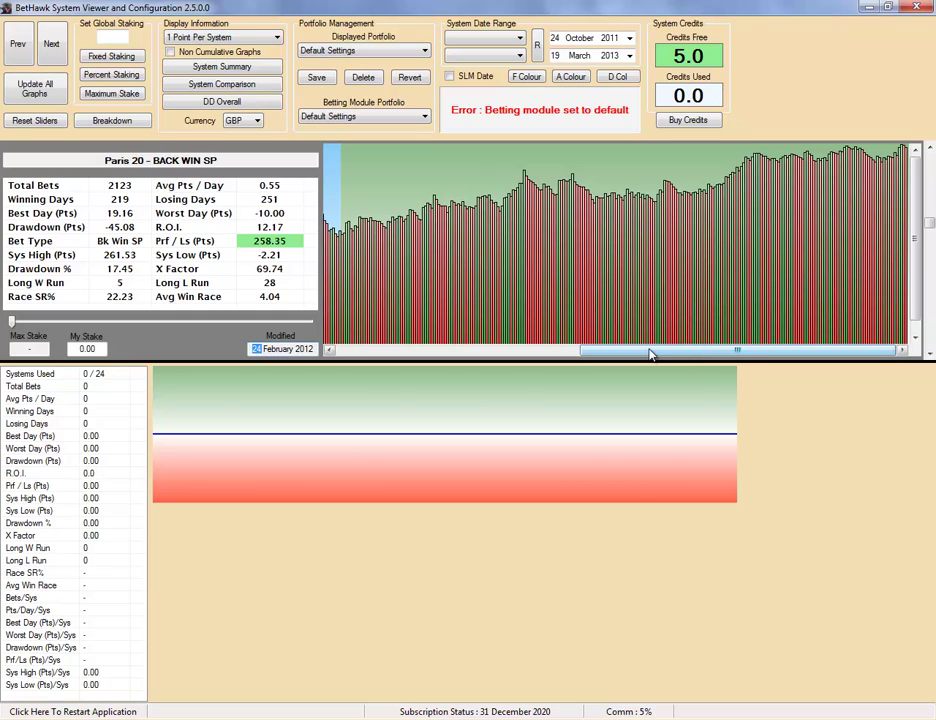
pyautogui.moveTo(600, 355); pyautogui.dragTo(352, 366)
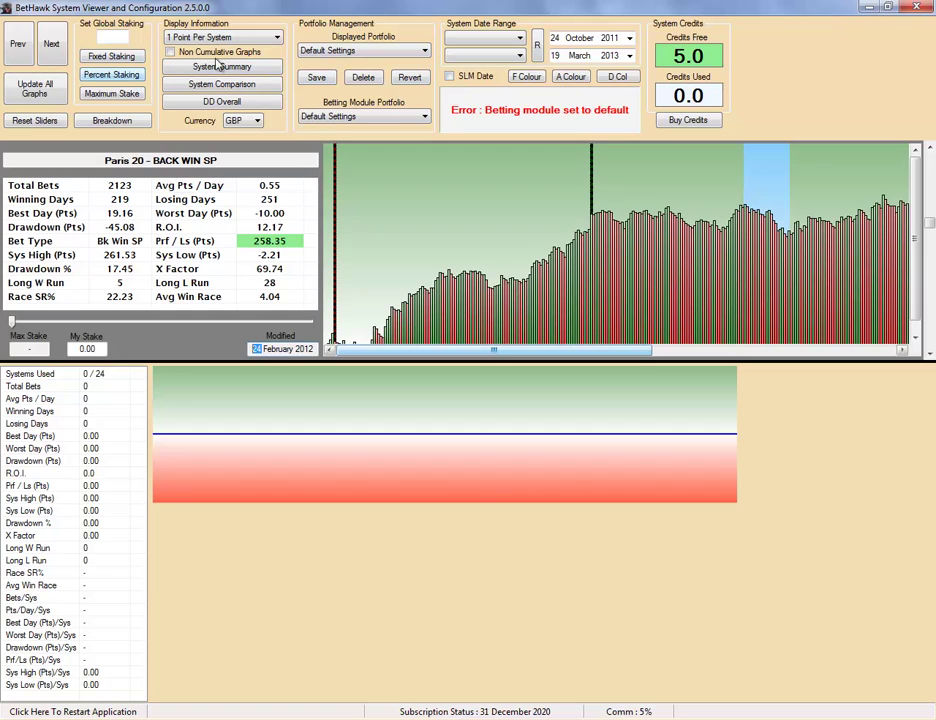
# Enable the SLM Date filter and allocate a £2 maximum stake to Paris 20 - BACK WIN SP
pyautogui.click(451, 78)
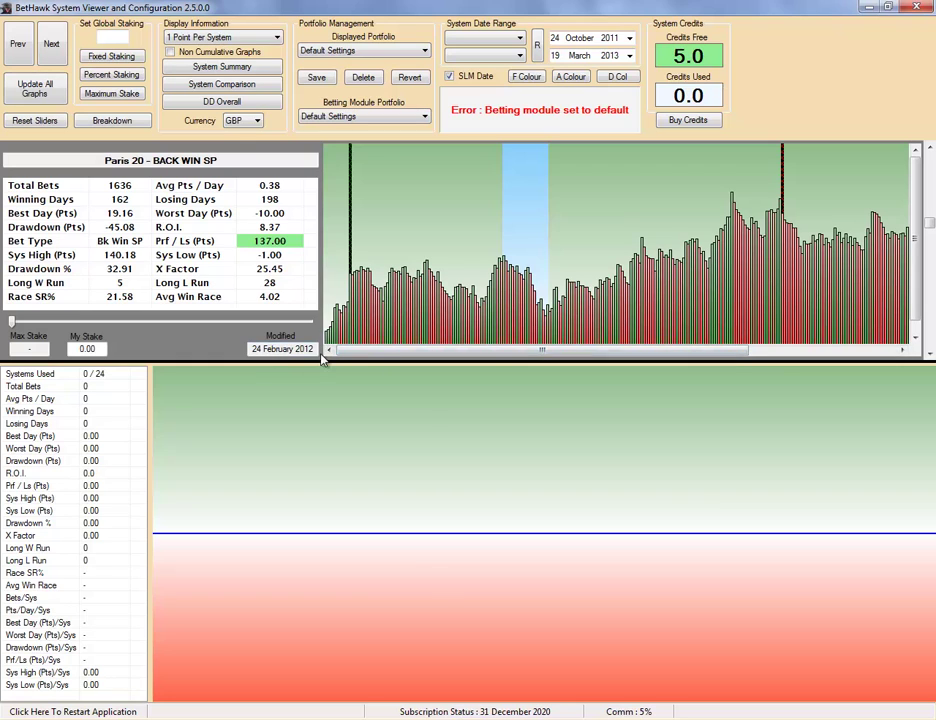
pyautogui.moveTo(372, 358); pyautogui.dragTo(429, 360)
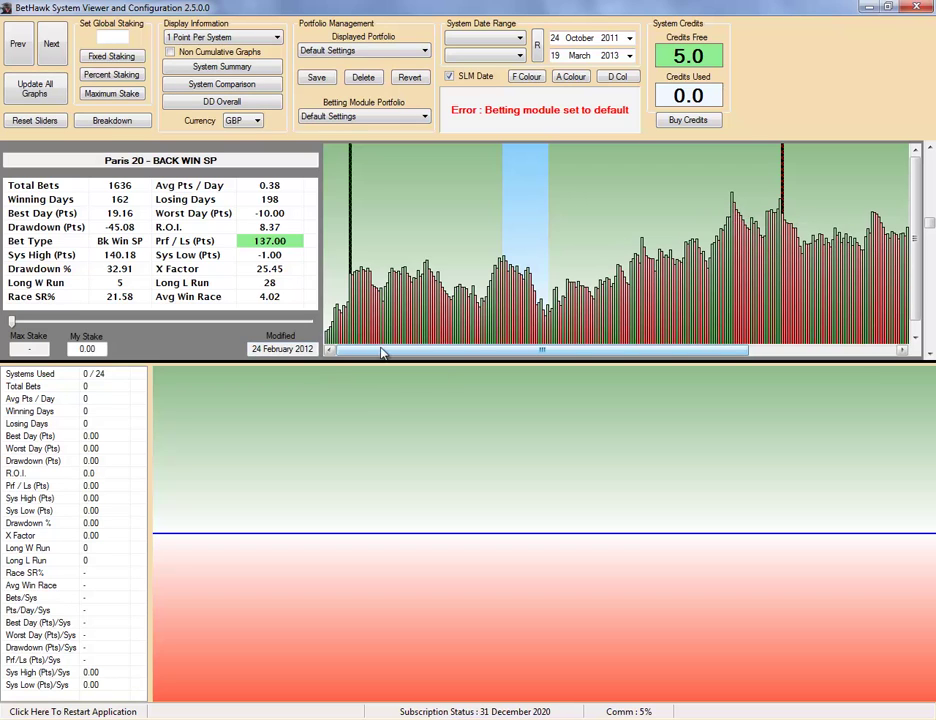
pyautogui.moveTo(400, 357); pyautogui.dragTo(581, 355)
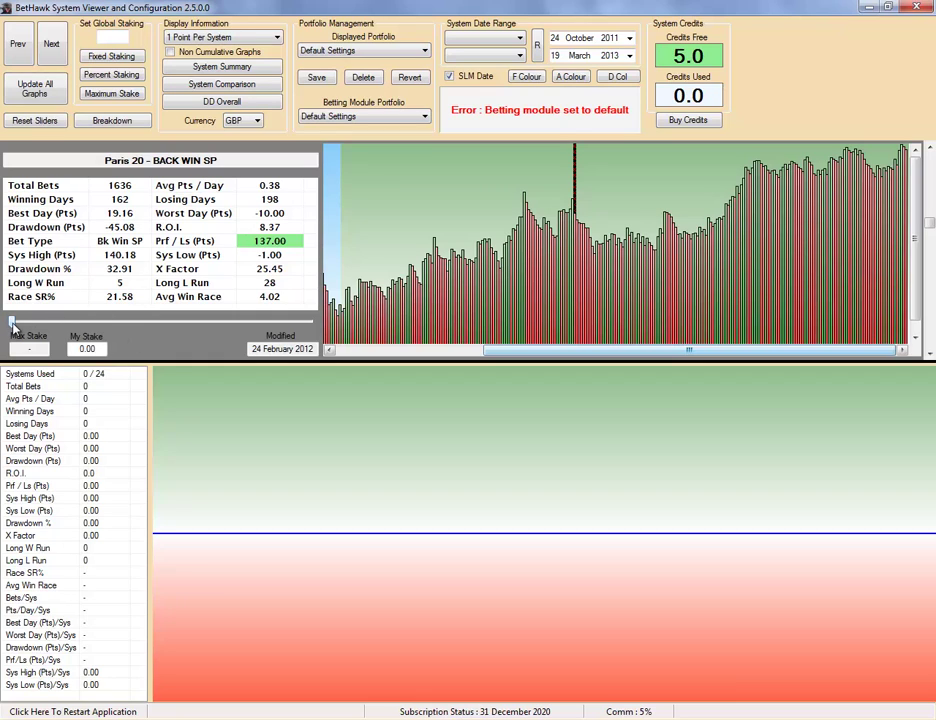
pyautogui.moveTo(12, 324); pyautogui.dragTo(22, 322)
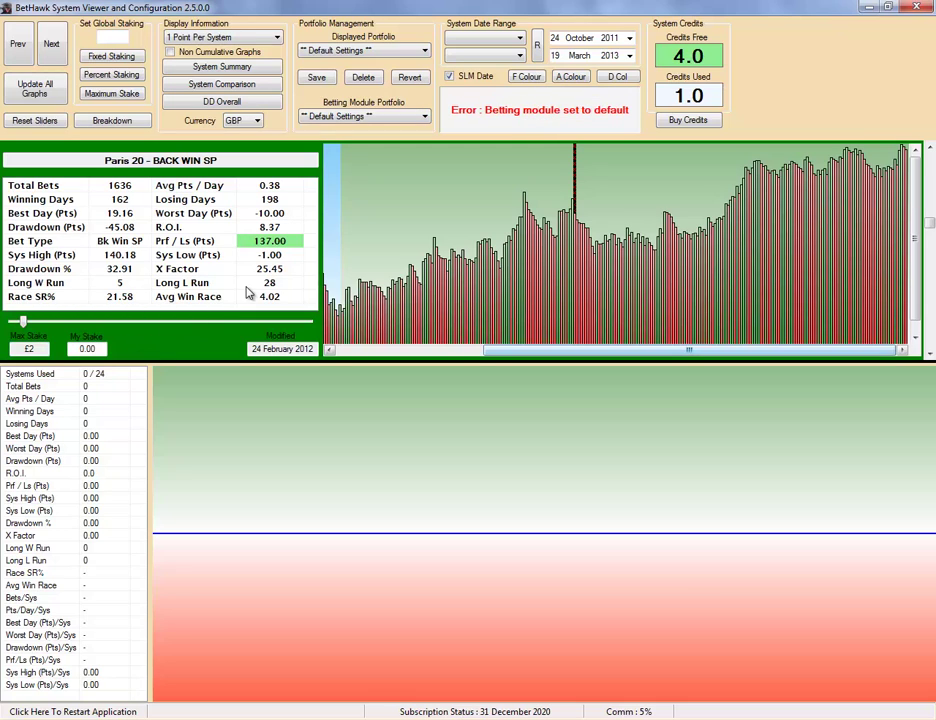
# Allocate a £2 maximum stake to Tokyo 01.8 - BACK WIN SP and update the combined graph of the selected systems
pyautogui.click(51, 45)
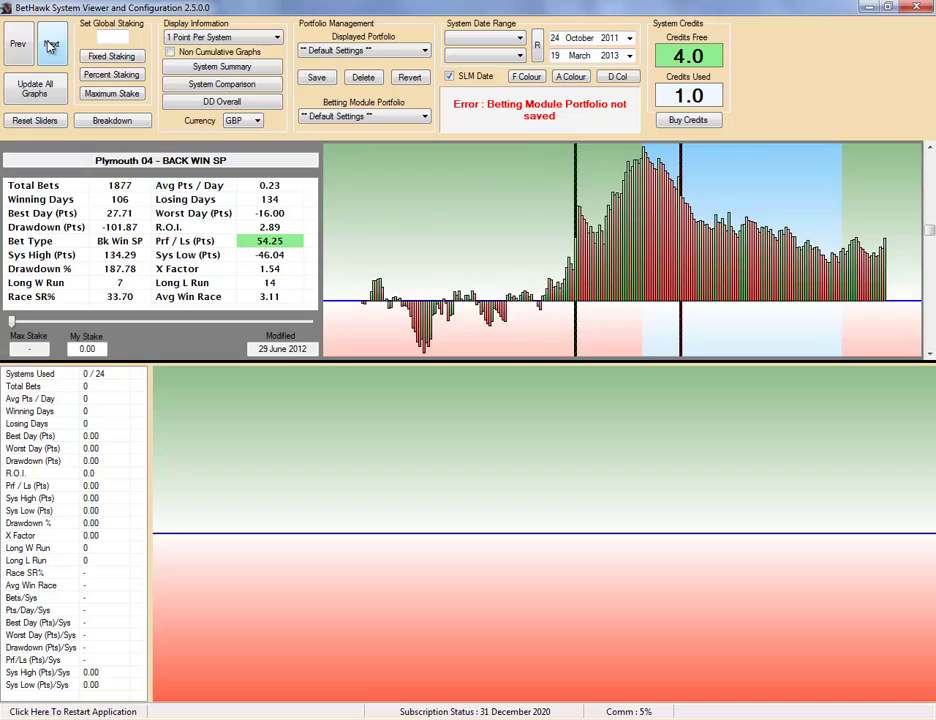
pyautogui.click(51, 45)
pyautogui.click(51, 45)
pyautogui.click(51, 45)
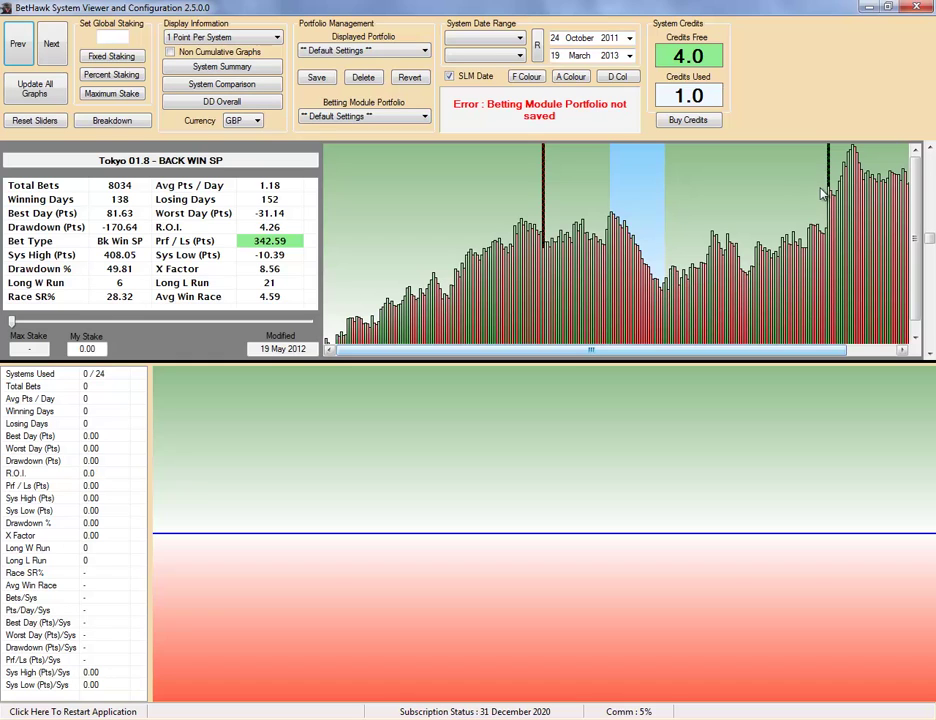
pyautogui.moveTo(847, 358); pyautogui.dragTo(903, 352)
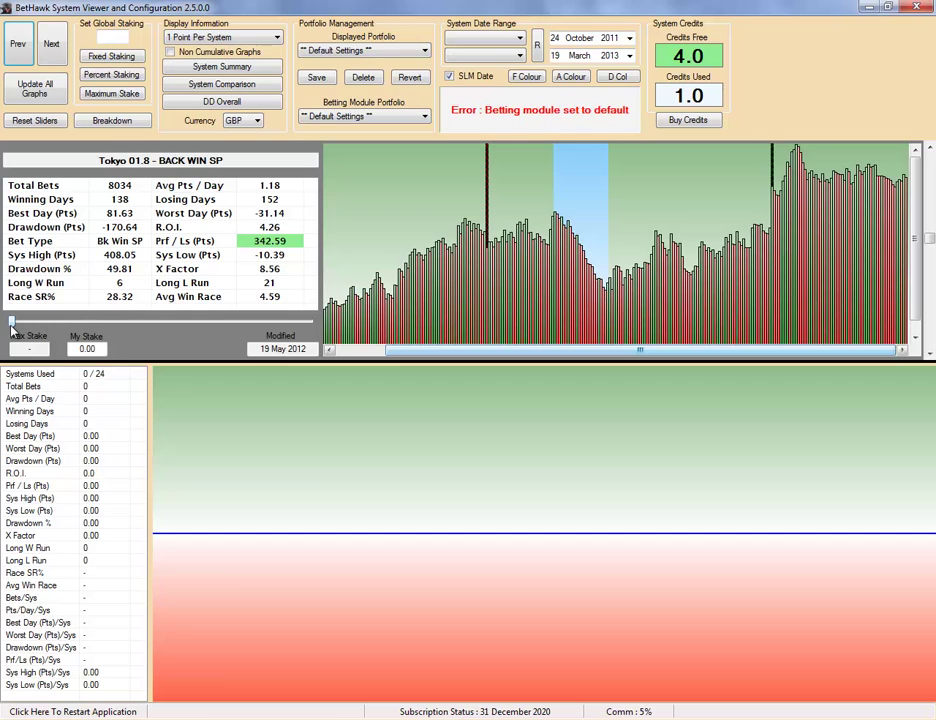
pyautogui.moveTo(12, 325); pyautogui.dragTo(22, 323)
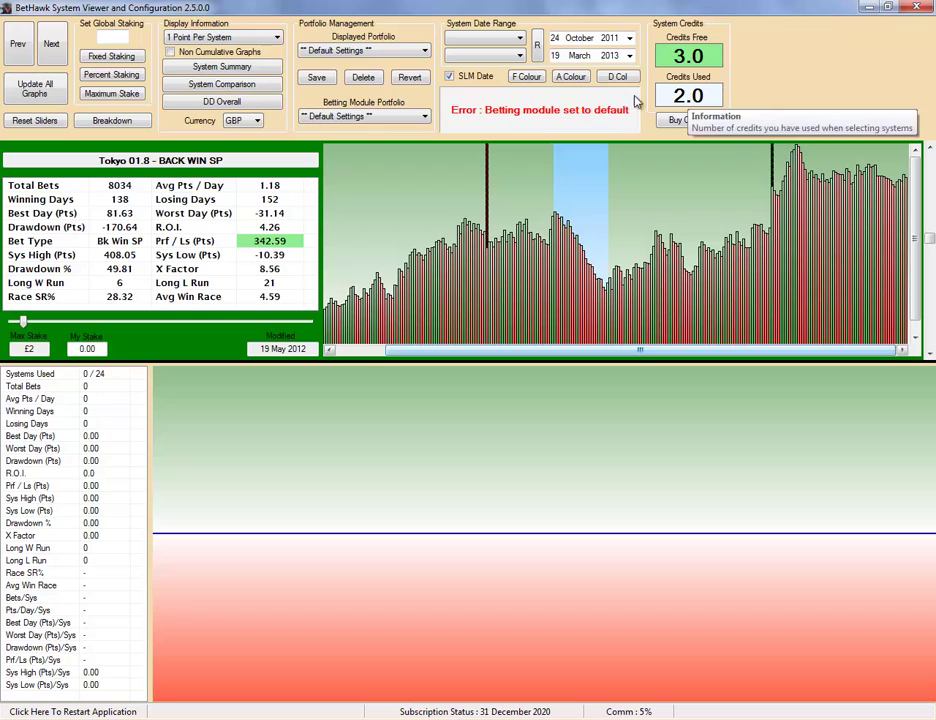
pyautogui.click(36, 90)
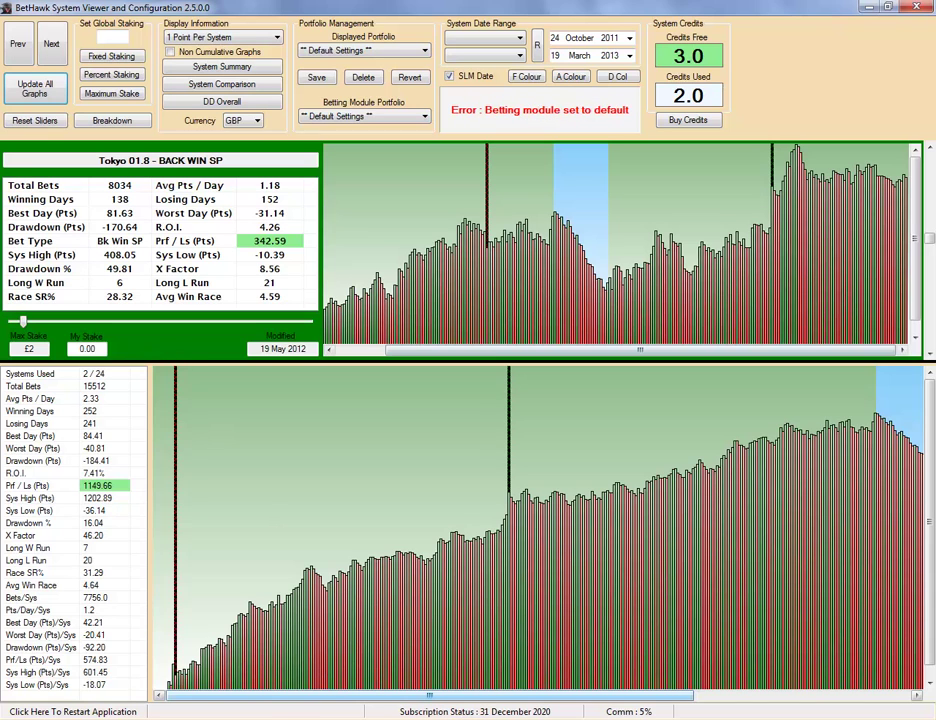
pyautogui.moveTo(407, 703); pyautogui.dragTo(777, 704)
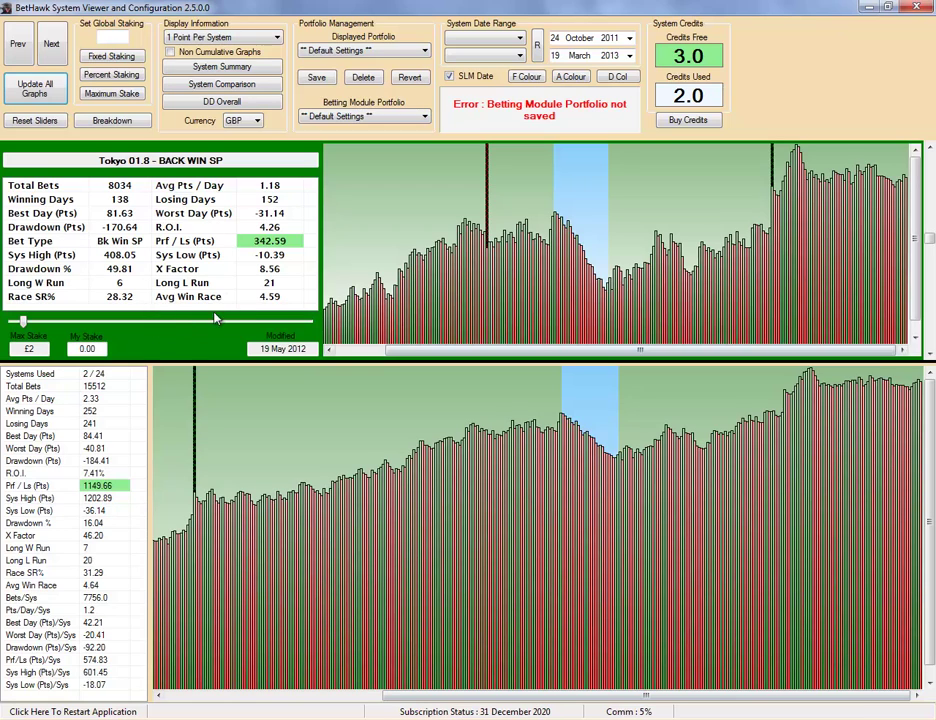
# Turn off the SLM Date filter and try a £4 maximum stake on Tokyo 01.8 - BACK WIN SP before returning it to £2
pyautogui.moveTo(23, 322); pyautogui.dragTo(36, 322)
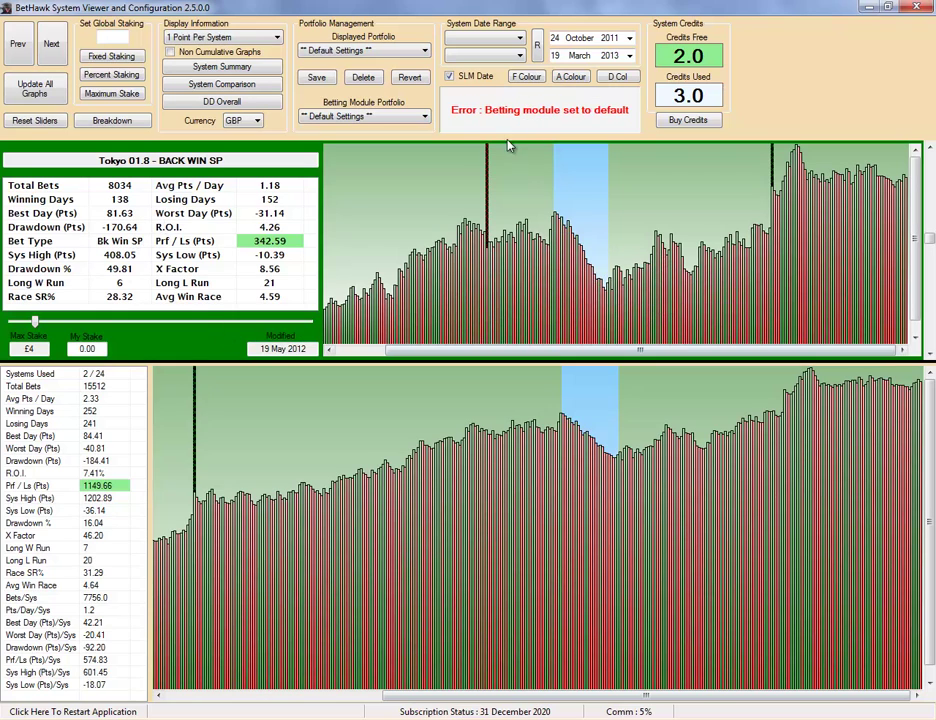
pyautogui.click(450, 77)
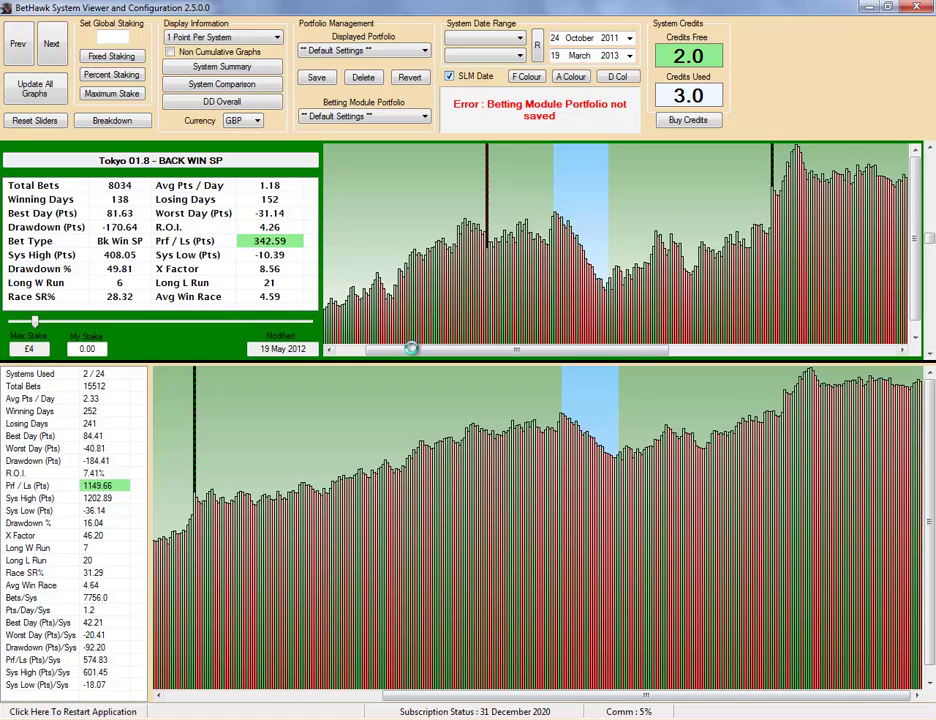
pyautogui.click(450, 77)
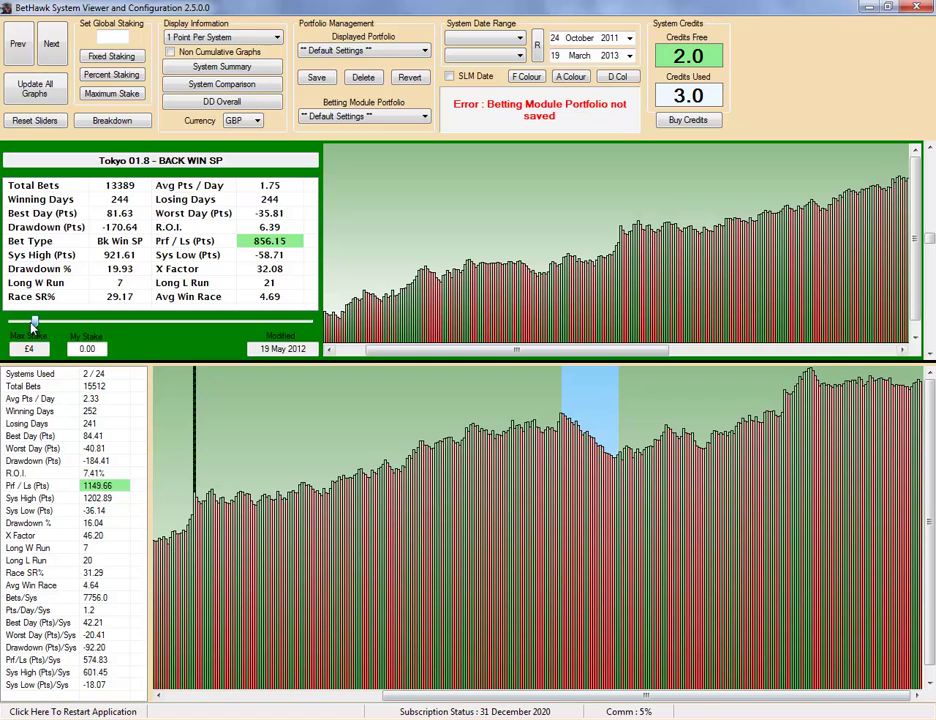
pyautogui.moveTo(34, 326); pyautogui.dragTo(22, 326)
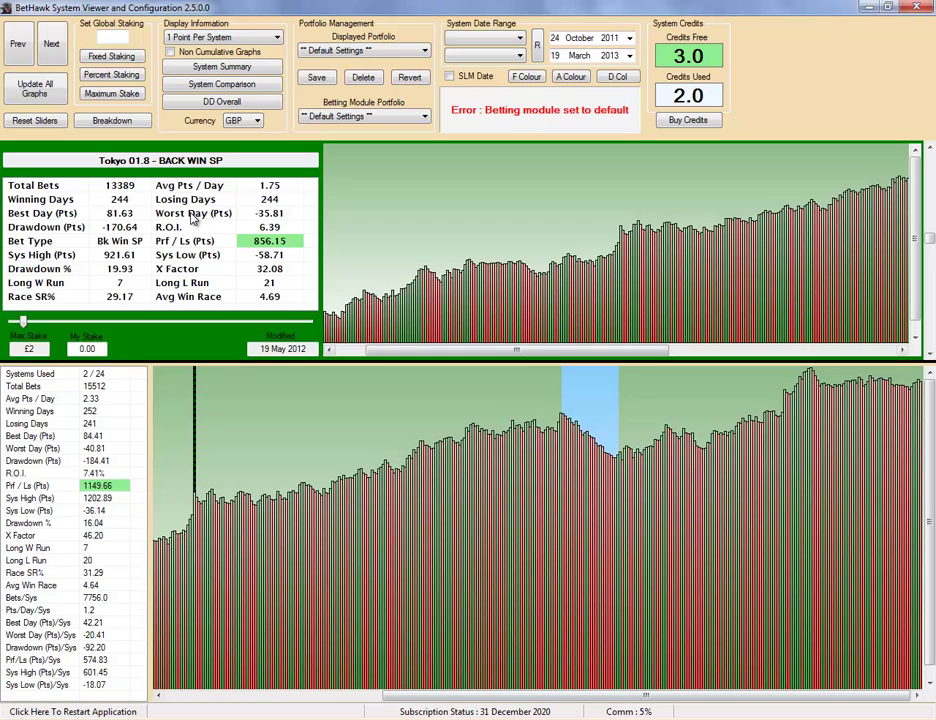
# Allocate a £2 maximum stake to Venice 04.6 - BACK WIN SP and update the combined graph
pyautogui.click(52, 47)
pyautogui.click(52, 47)
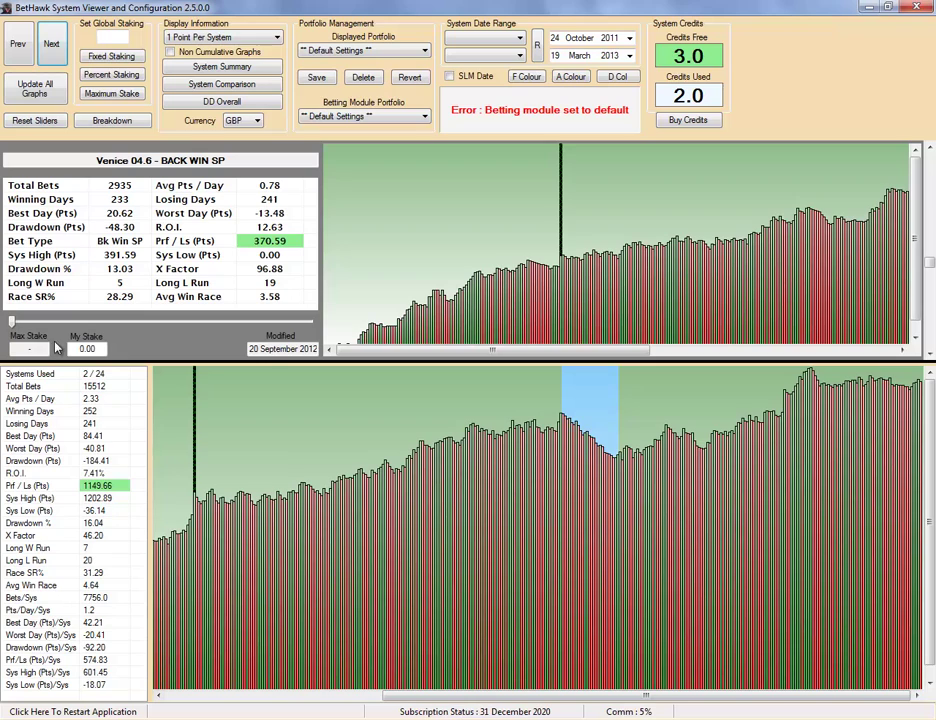
pyautogui.click(38, 322)
pyautogui.moveTo(73, 328); pyautogui.dragTo(22, 324)
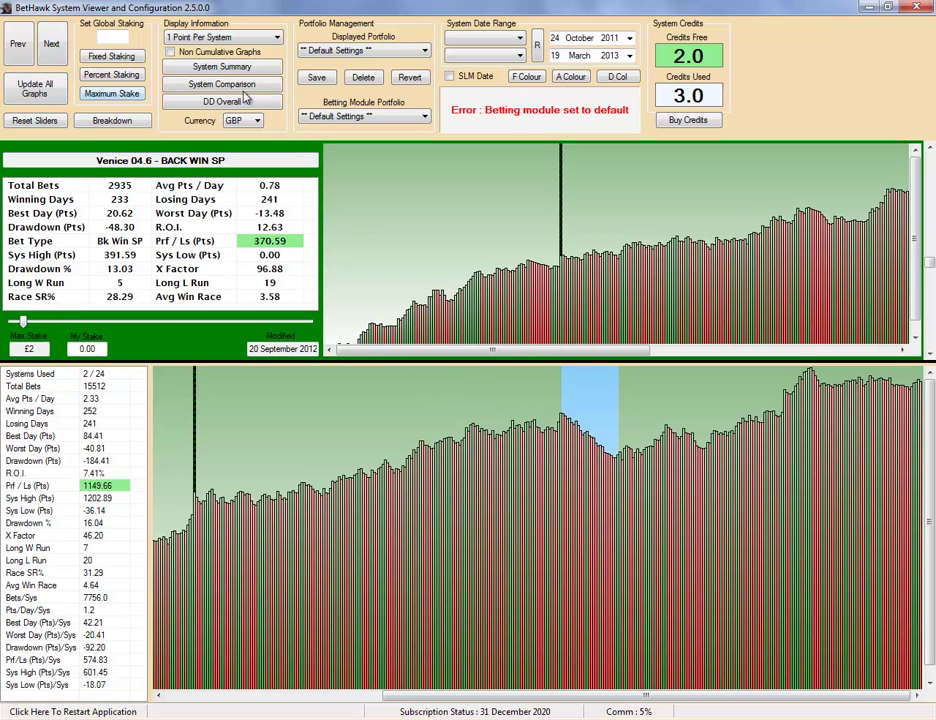
pyautogui.click(35, 88)
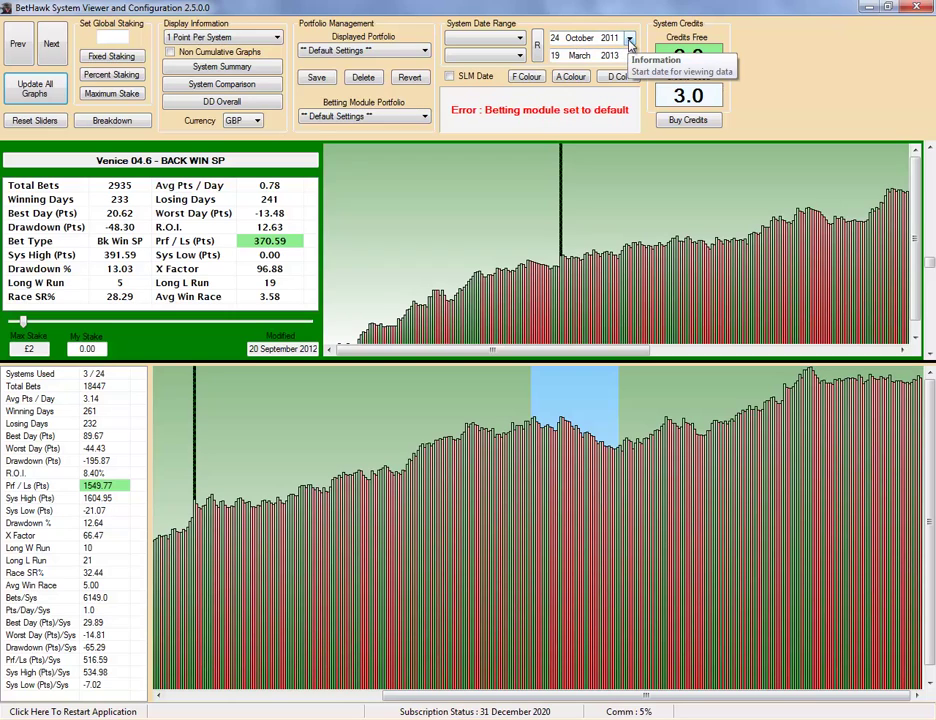
pyautogui.click(630, 38)
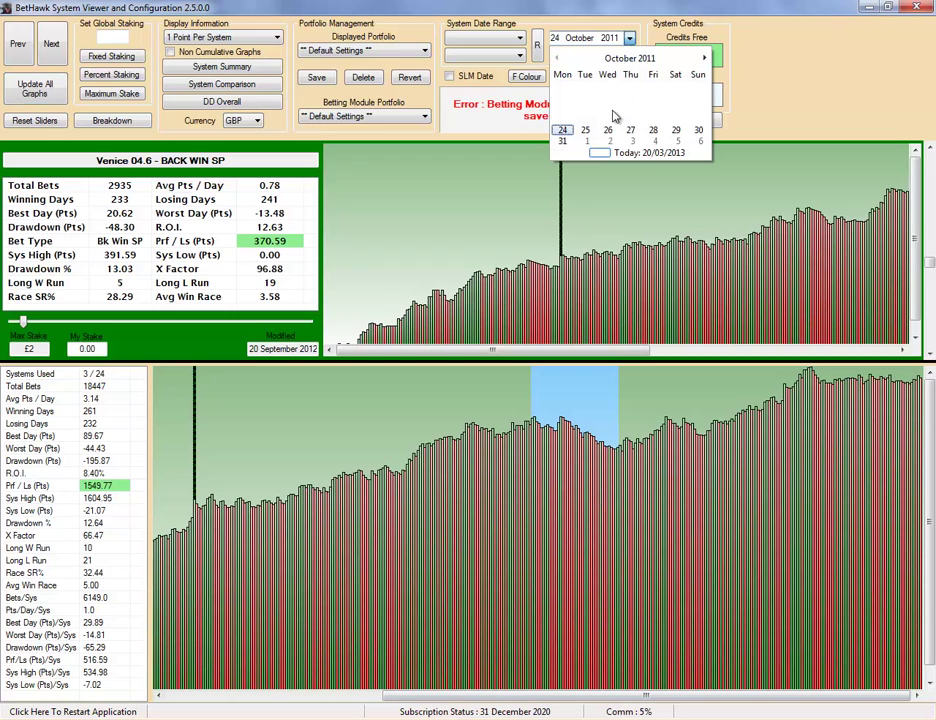
pyautogui.click(745, 70)
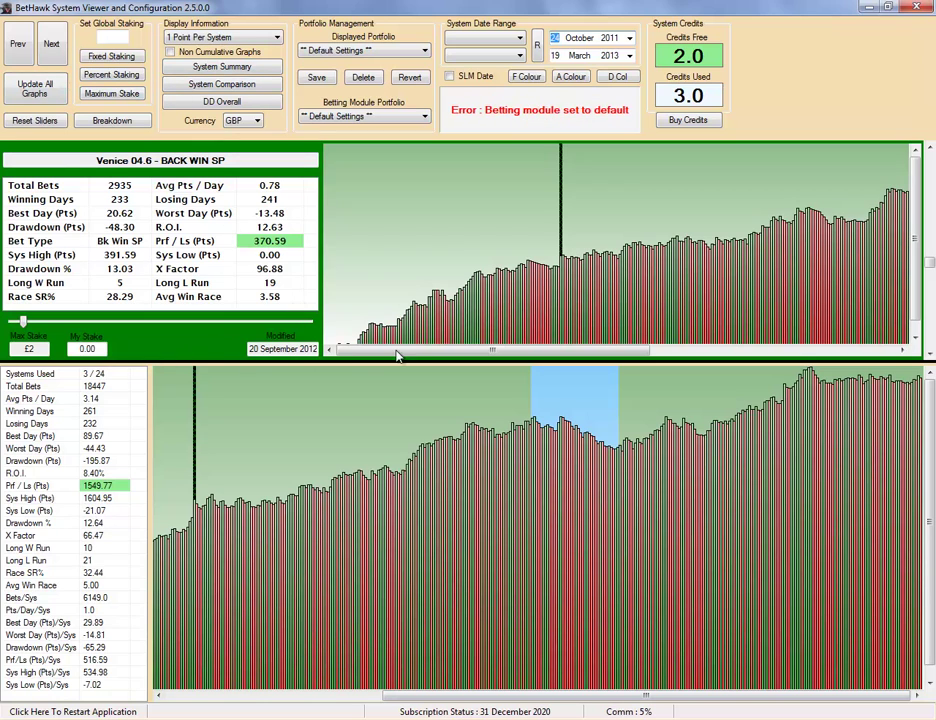
pyautogui.moveTo(447, 355); pyautogui.dragTo(427, 360)
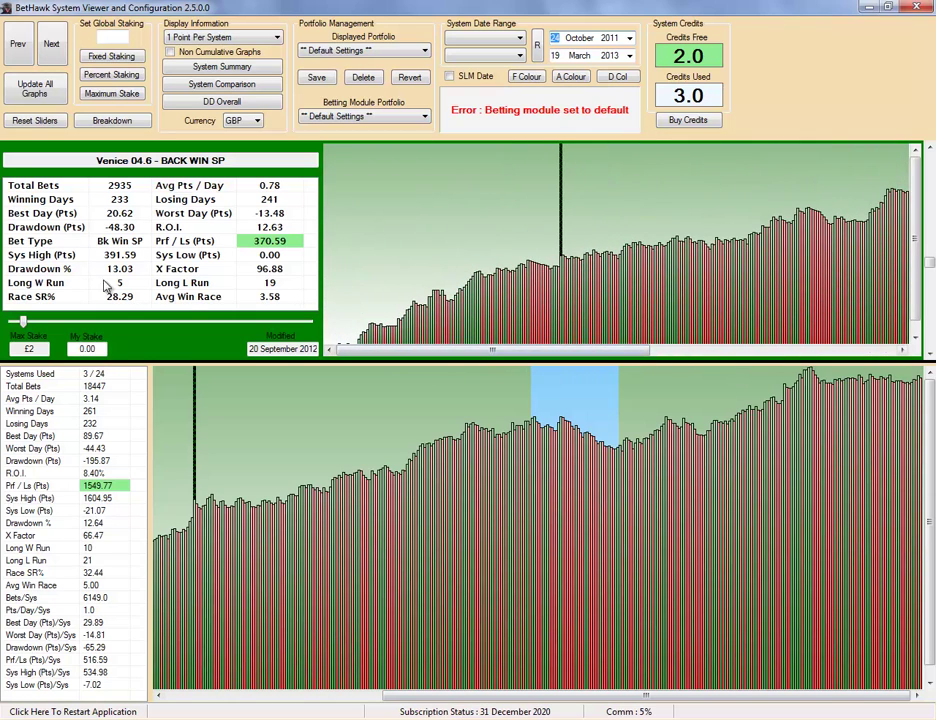